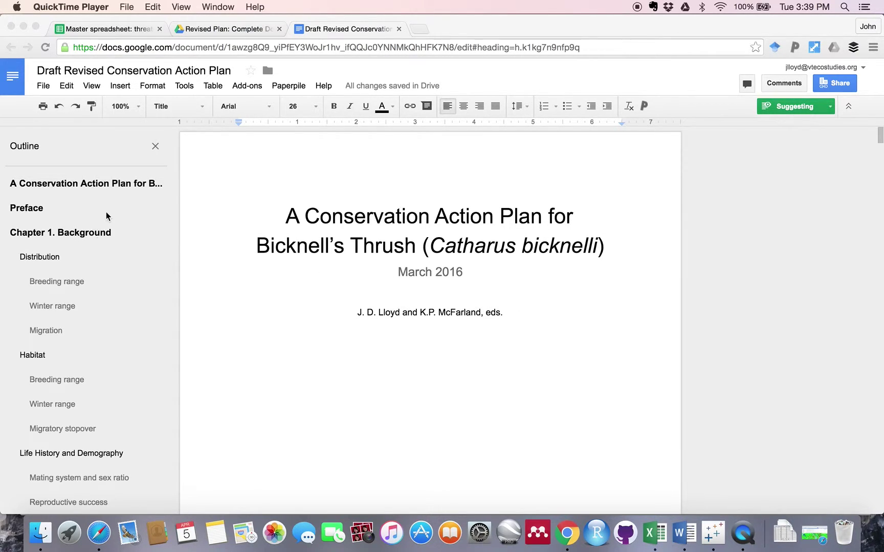
Step: Show the document outline panel for the Draft Revised Conservation Action Plan
left_click(186, 90)
left_click(186, 88)
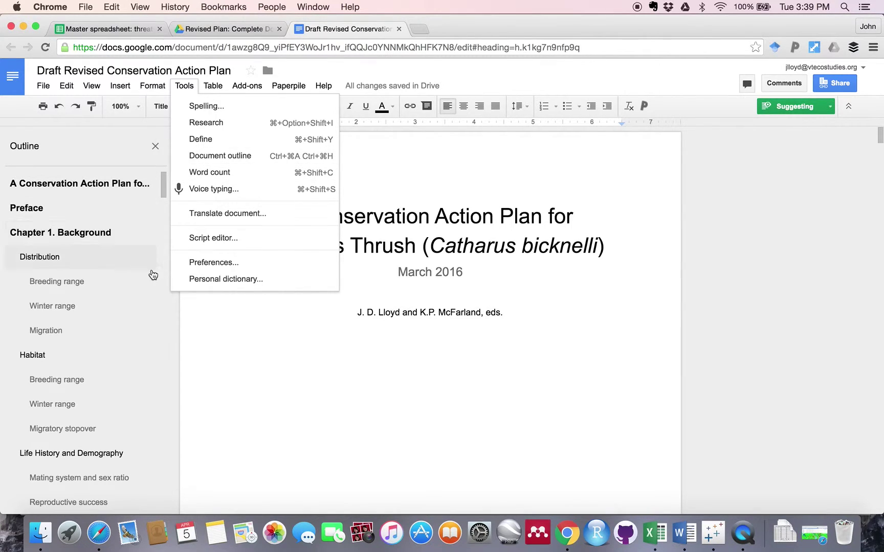
left_click(215, 328)
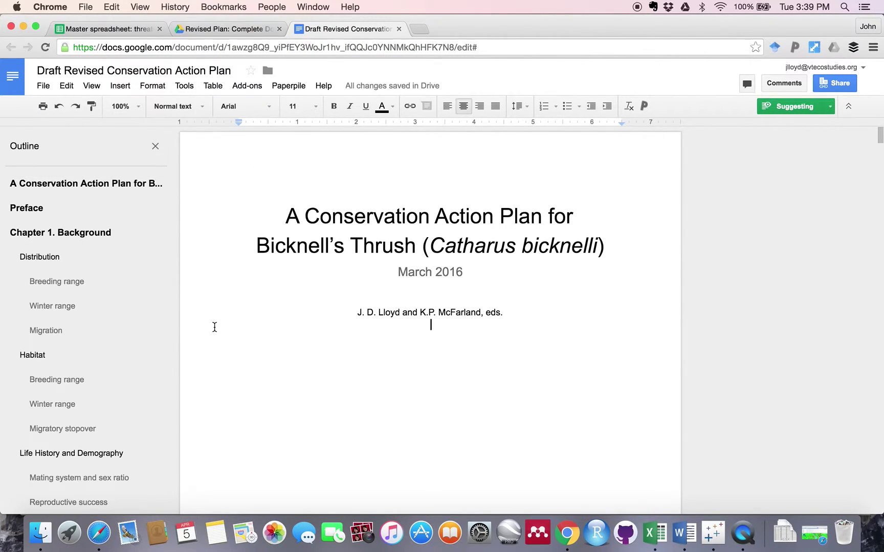
Step: Use the outline to move through Chapters 1, 2 and 5 to the annual and perennial non-timber crops threat
left_click(86, 232)
scroll(92, 384, "down", 10)
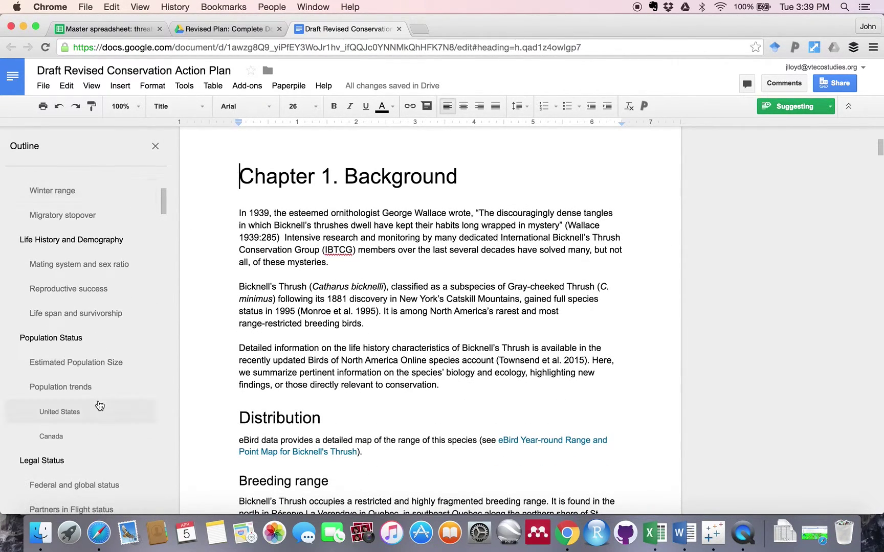
left_click(84, 315)
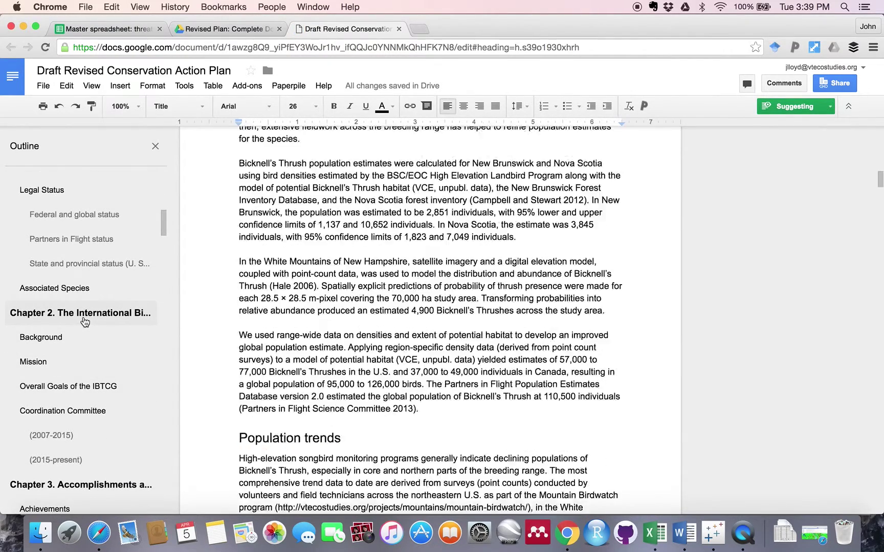
scroll(85, 322, "down", 5)
scroll(85, 322, "down", 6)
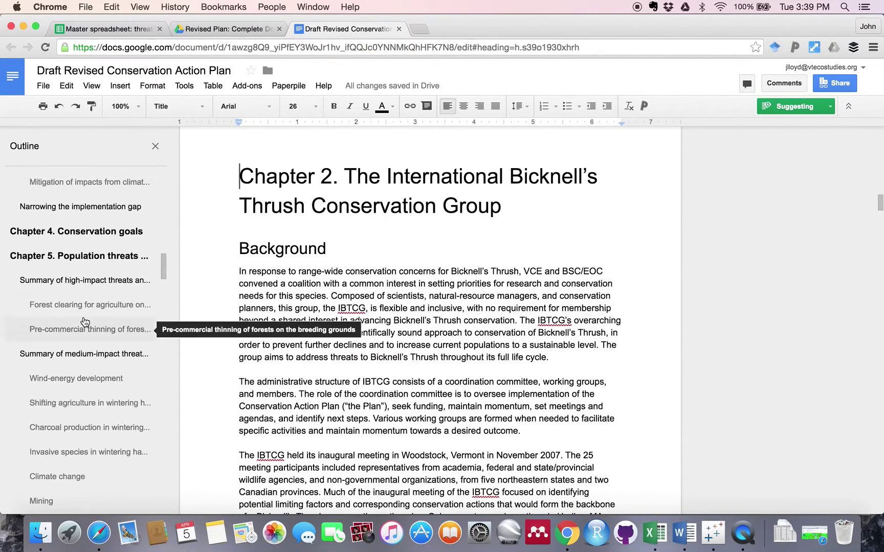
left_click(88, 257)
scroll(289, 335, "down", 7)
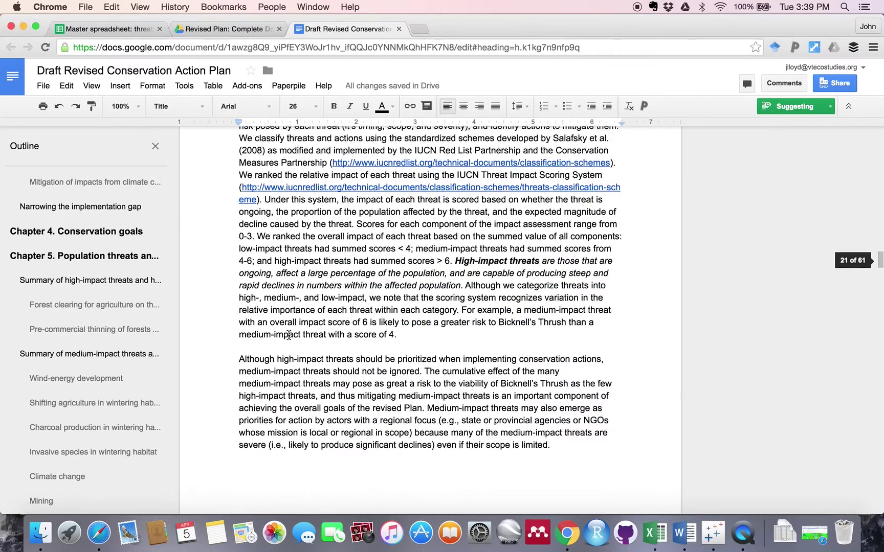
scroll(288, 335, "down", 10)
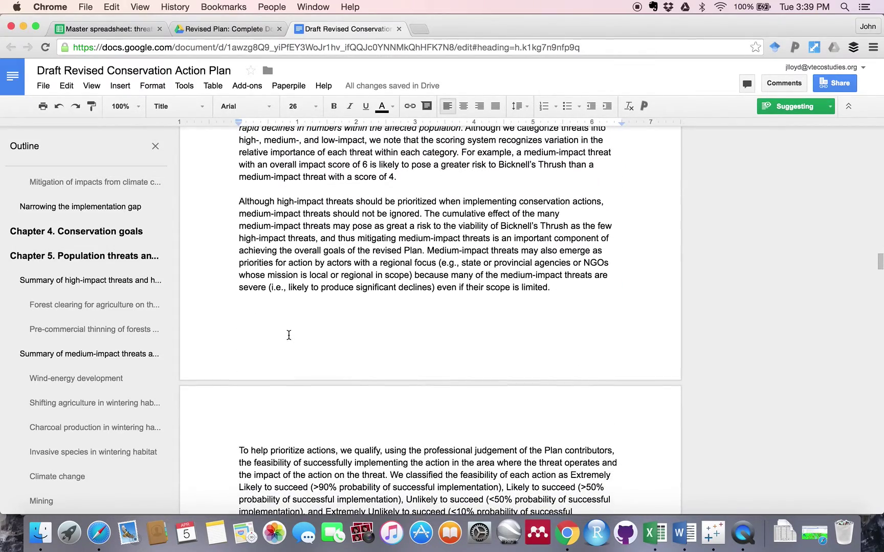
scroll(102, 409, "down", 7)
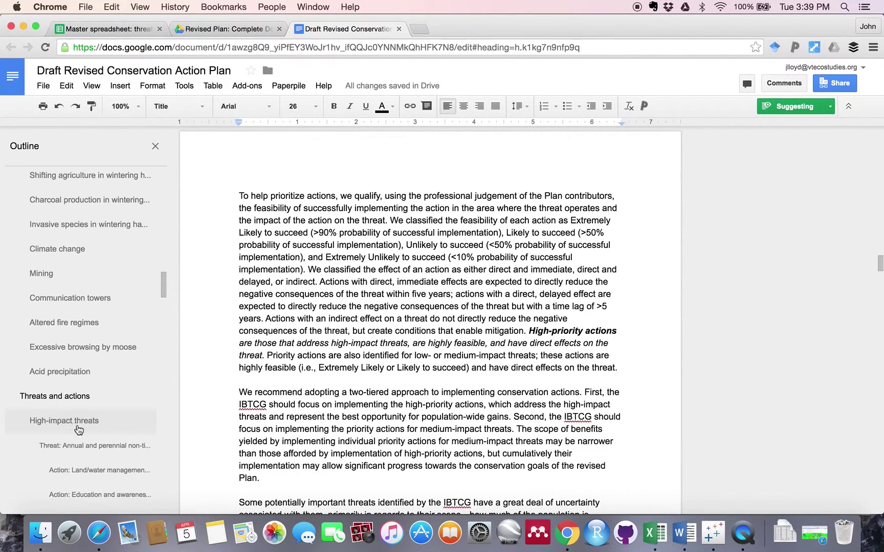
left_click(67, 446)
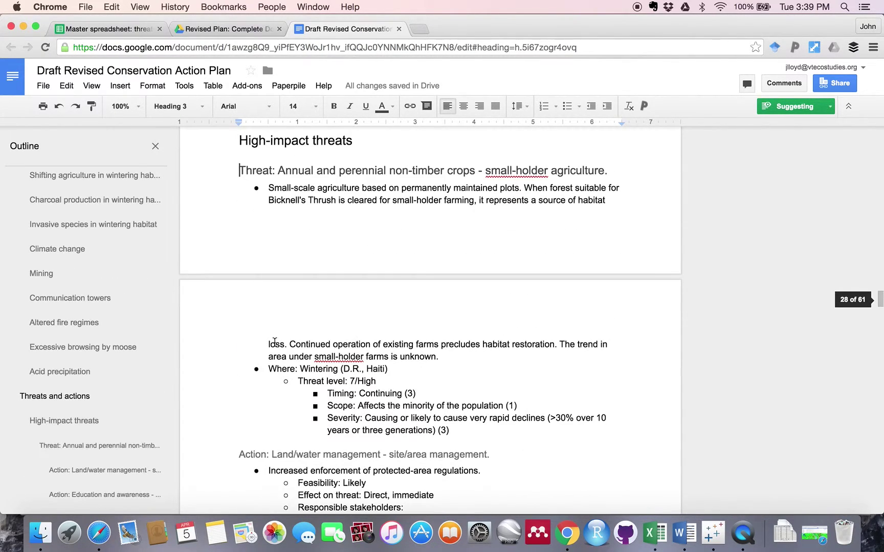
left_click(403, 407)
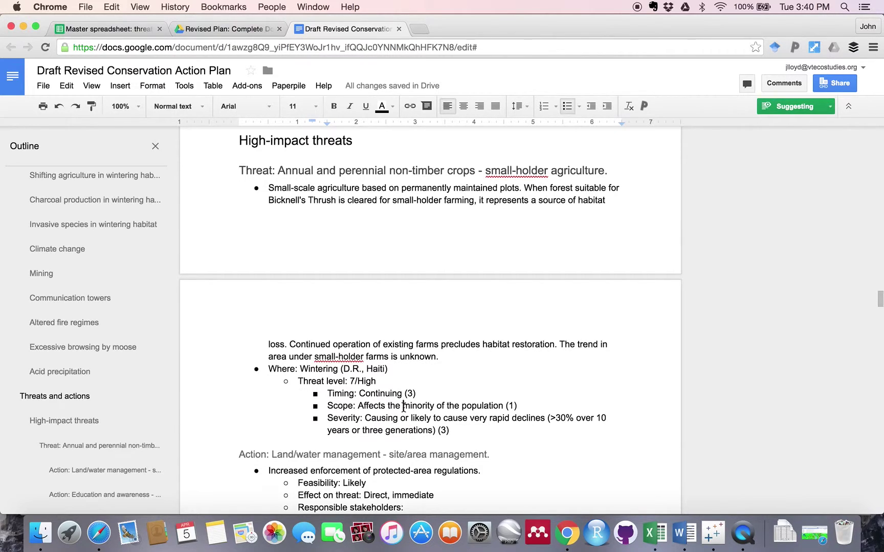
Step: Suggest changing 'minority' to 'majority', the Scope score 1 to 2, and threat level 7 to 8
left_click_drag(402, 407, 434, 405)
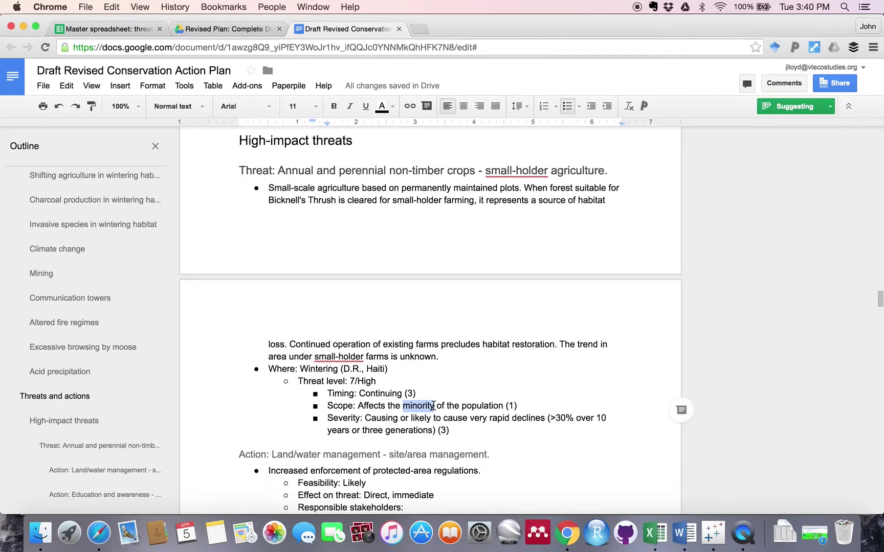
type("majo")
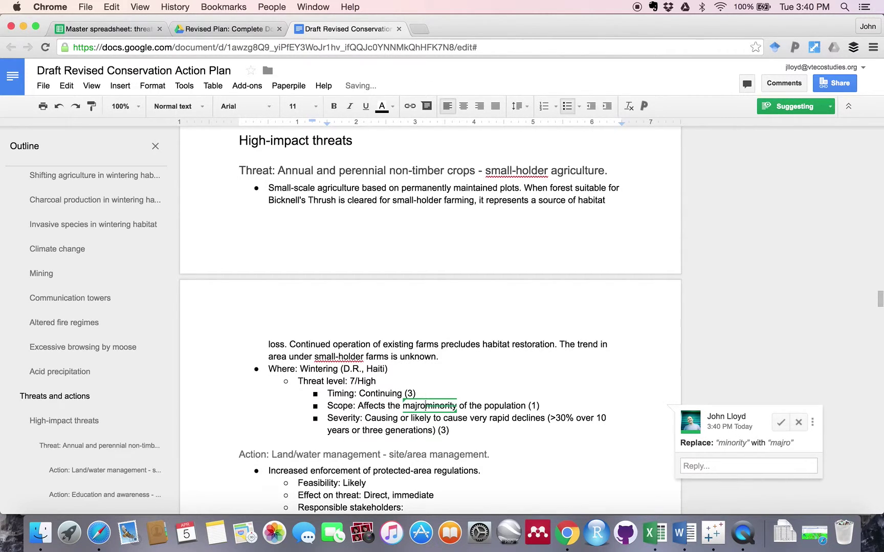
type("rity")
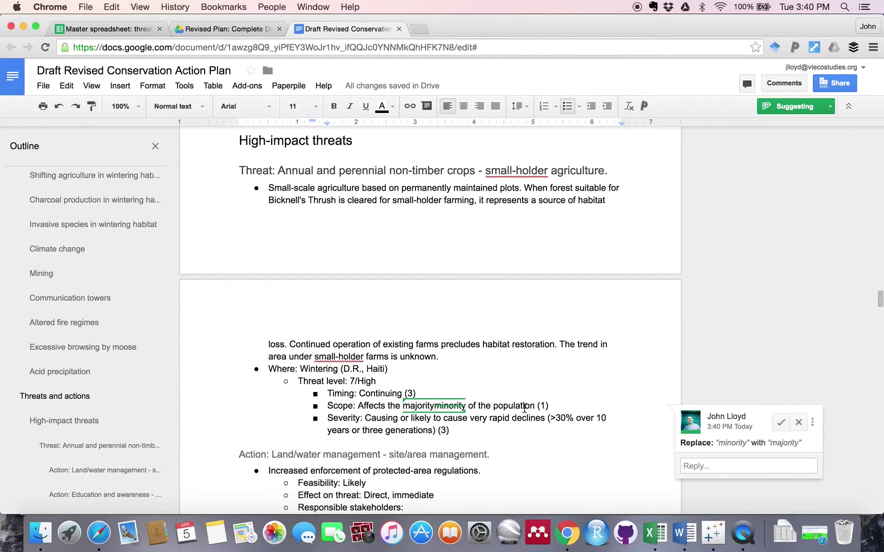
double_click(542, 406)
type("2")
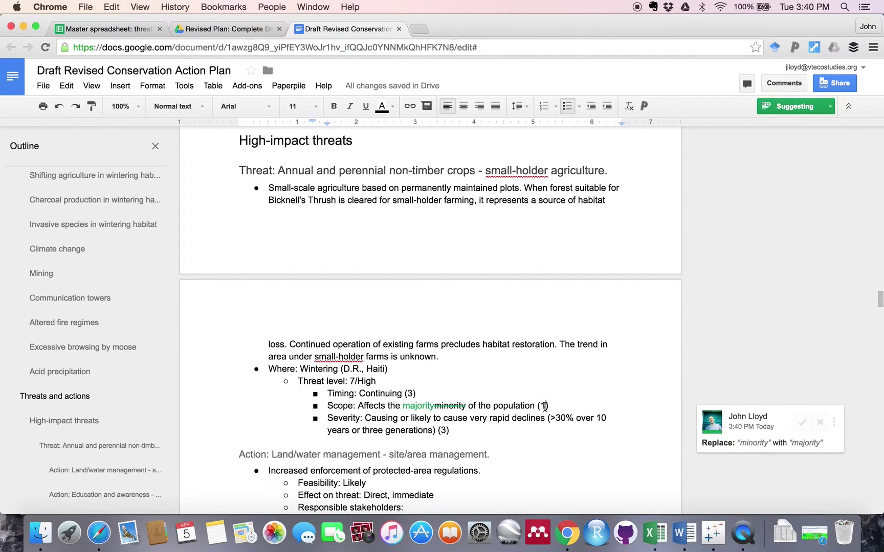
double_click(352, 381)
key("Delete")
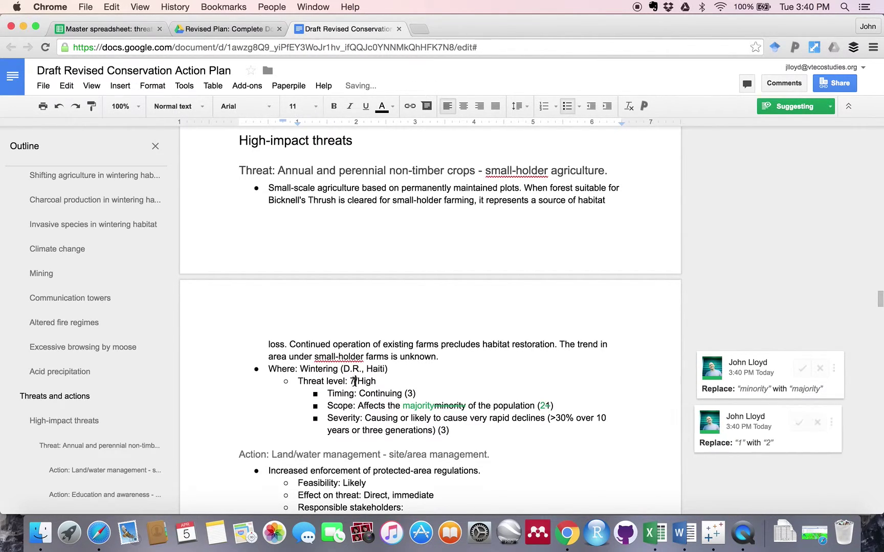
type("8")
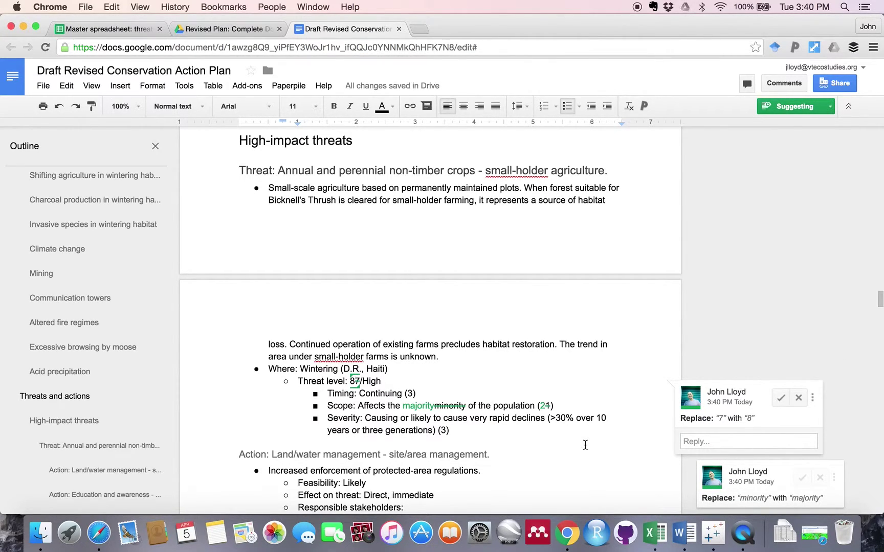
Step: Scroll down to the Action: Education and awareness - training section
scroll(639, 409, "down", 2)
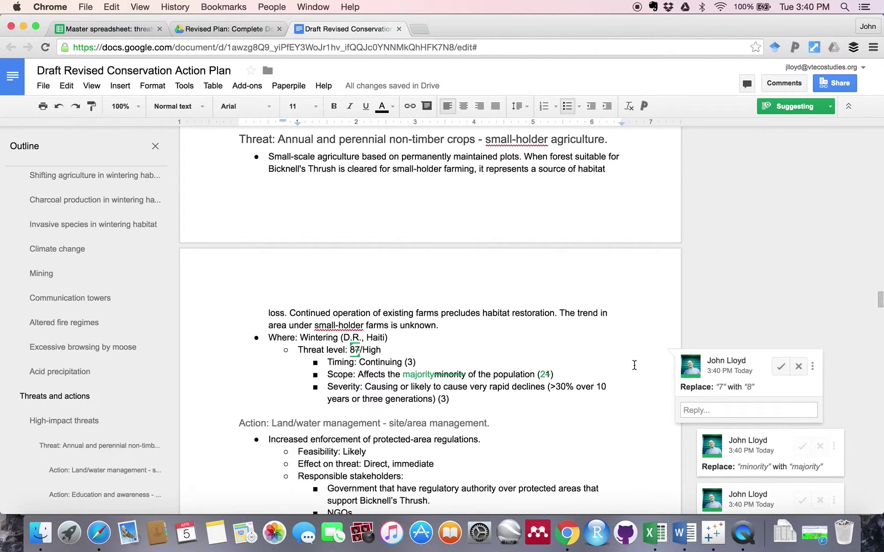
scroll(573, 335, "down", 2)
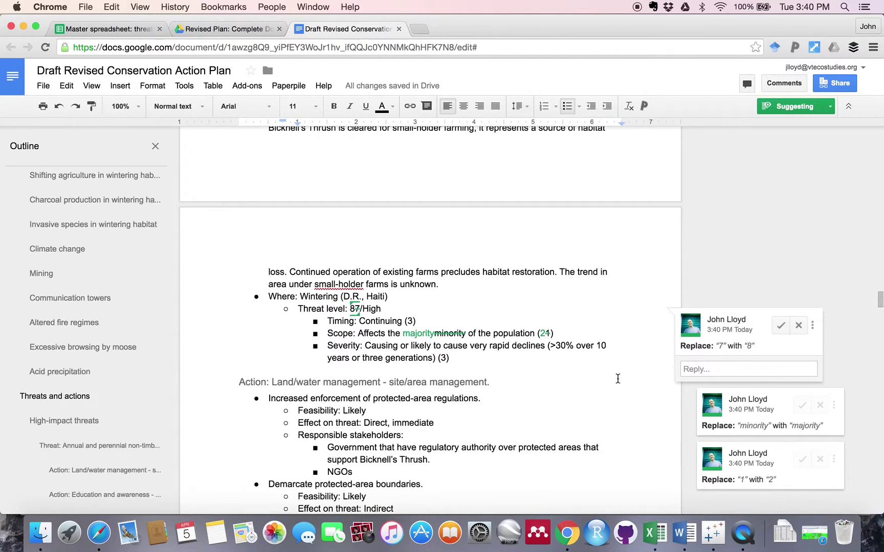
scroll(567, 409, "down", 2)
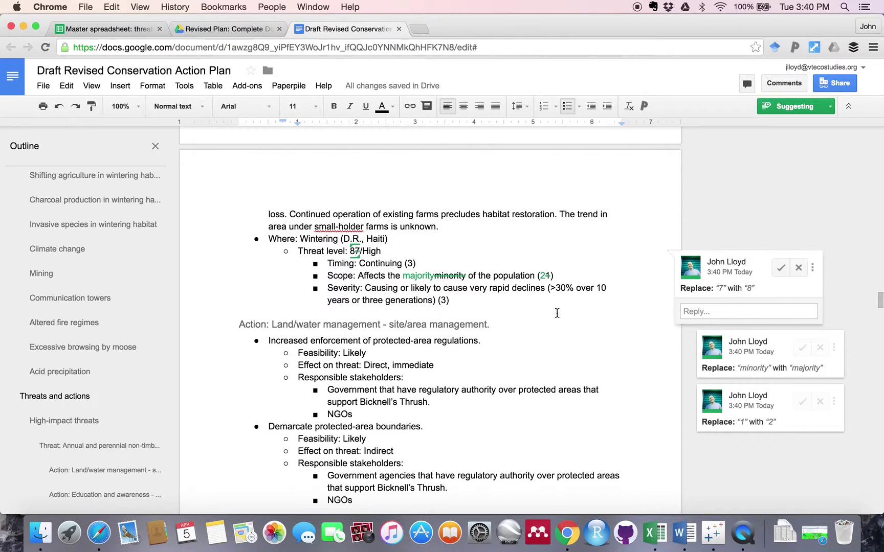
scroll(557, 313, "down", 3)
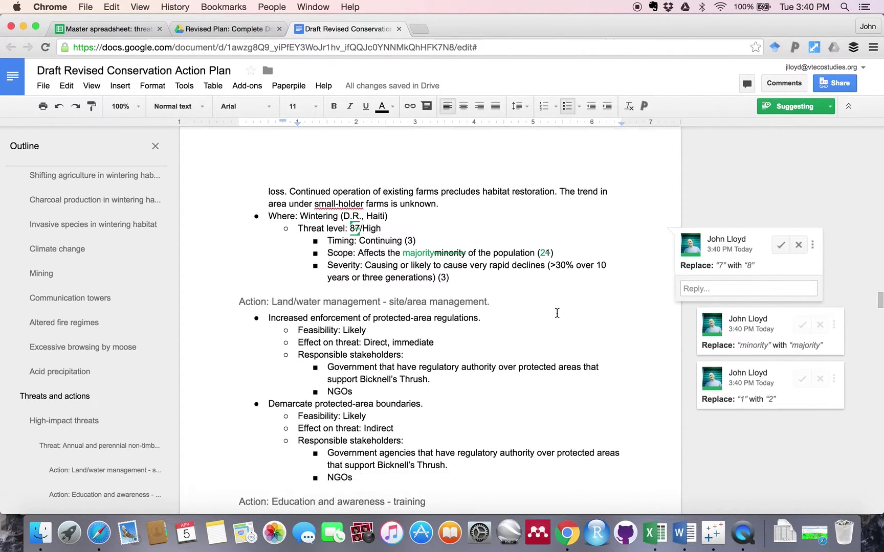
scroll(557, 313, "down", 4)
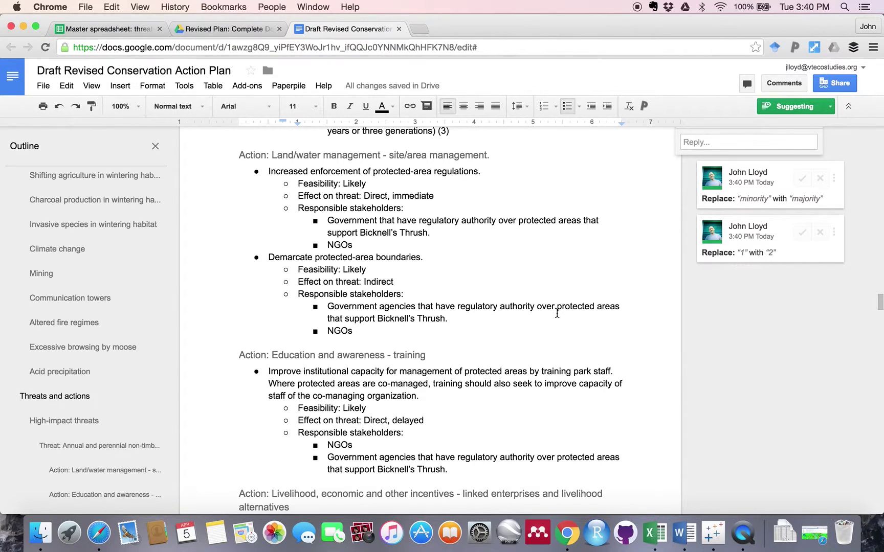
scroll(557, 313, "down", 2)
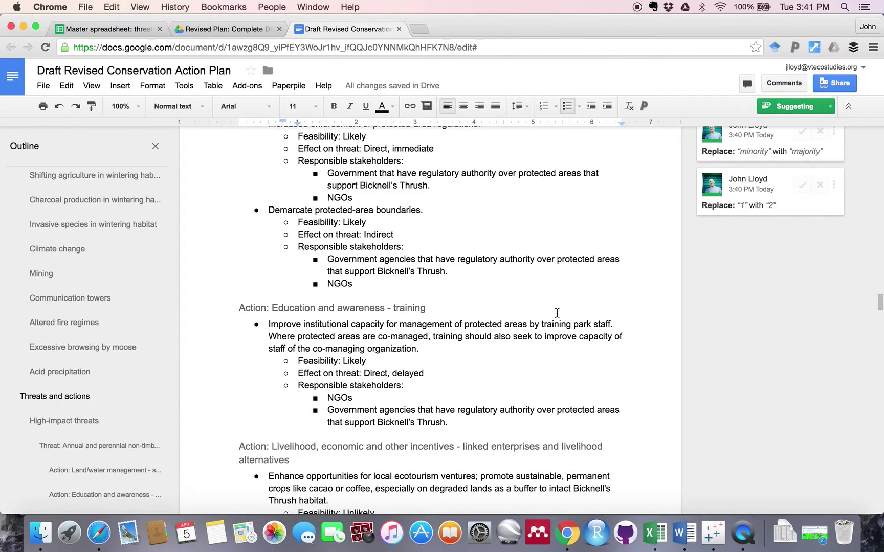
Step: Attach the comment 'Comment here.' to the Feasibility: Likely line of the training action
left_click(428, 310)
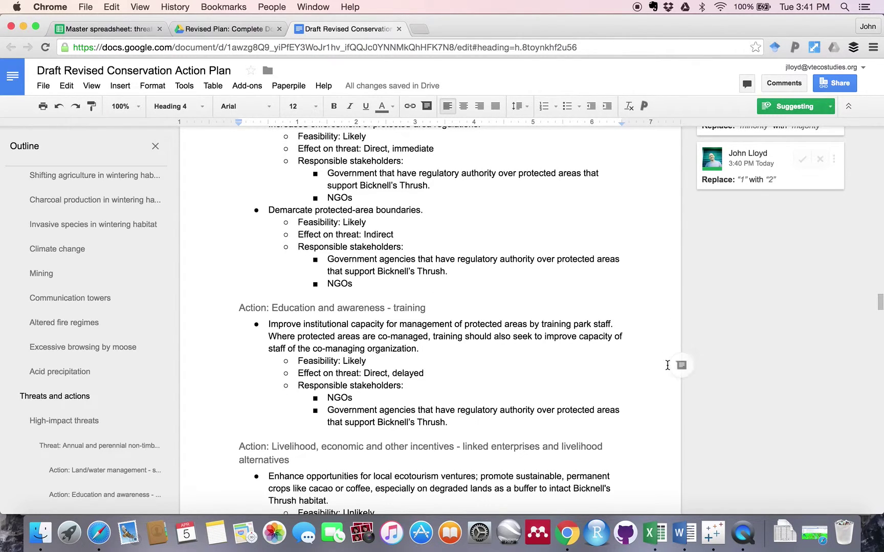
left_click(679, 364)
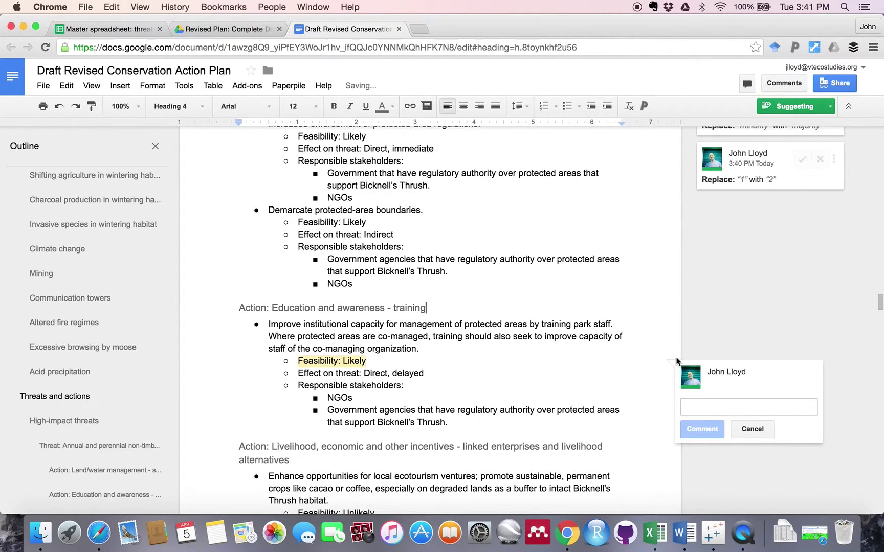
type("Com")
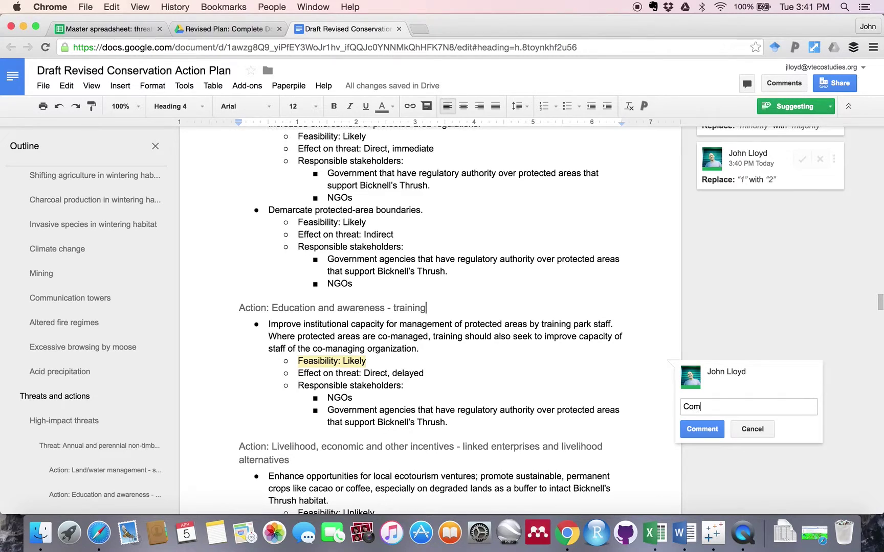
type("ment here.")
left_click(704, 431)
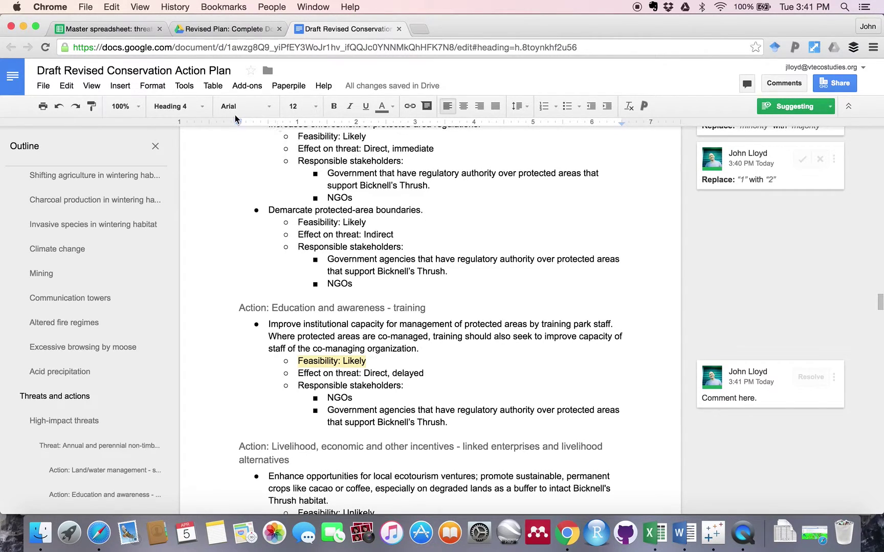
left_click(185, 89)
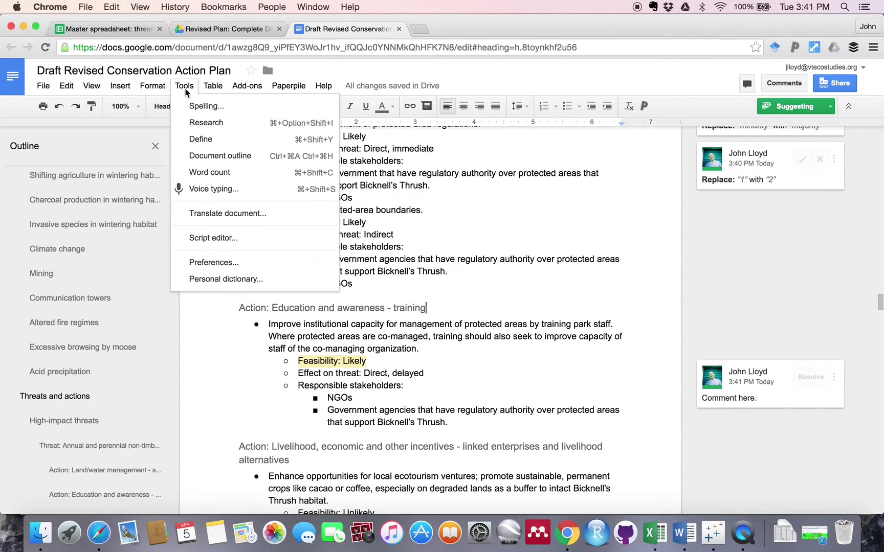
left_click(209, 223)
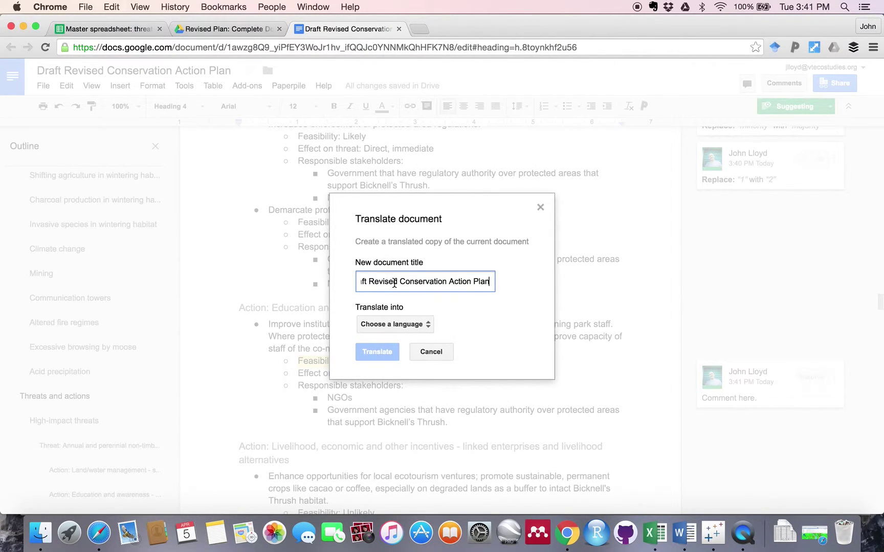
left_click(393, 324)
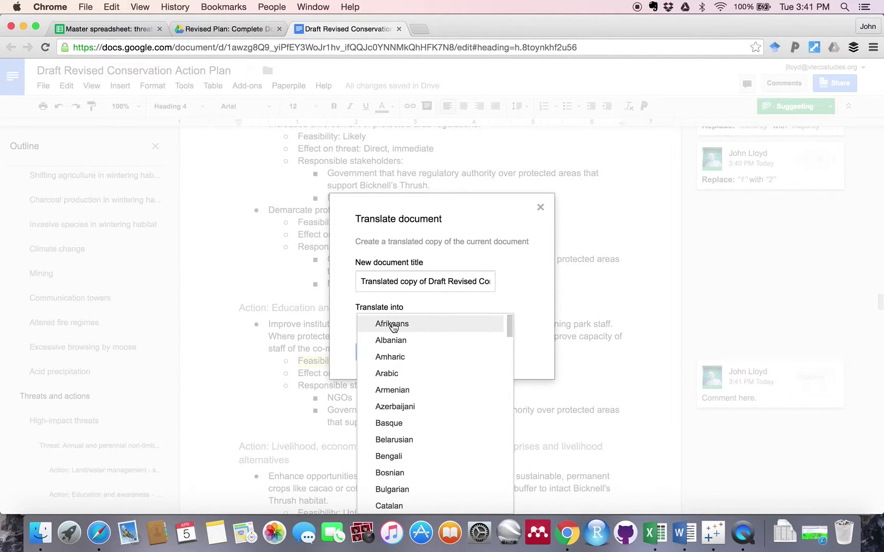
left_click(595, 306)
left_click(429, 352)
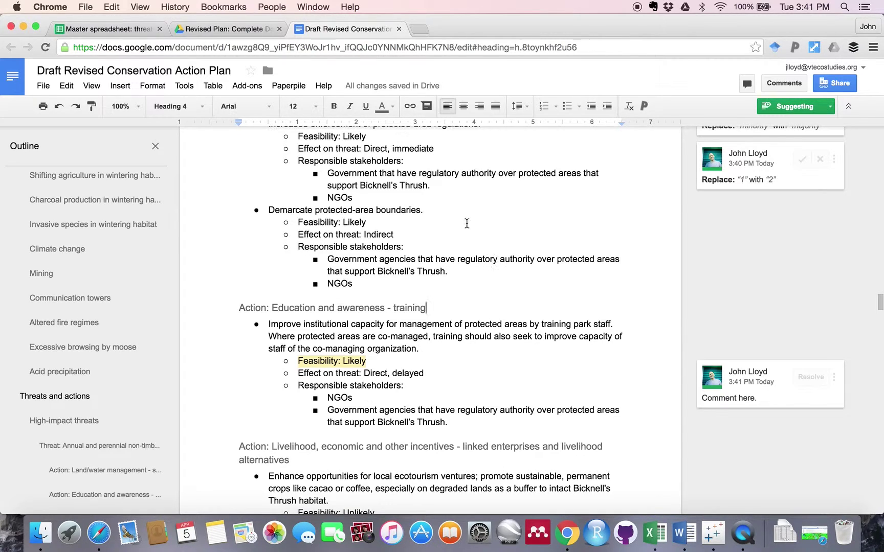
left_click(324, 87)
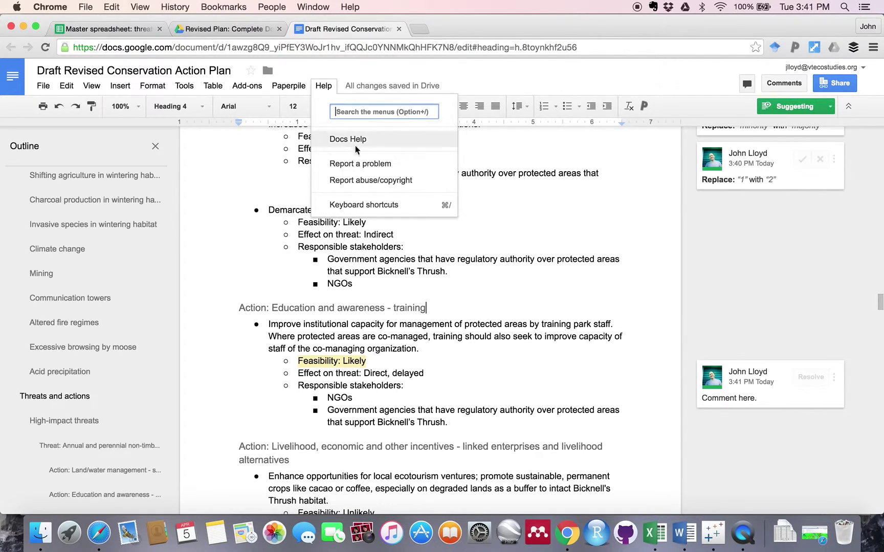
left_click(421, 294)
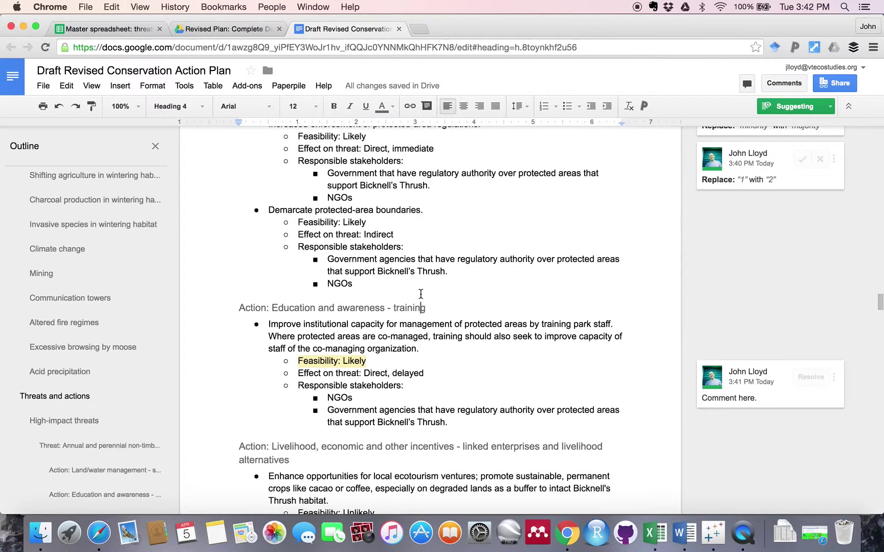